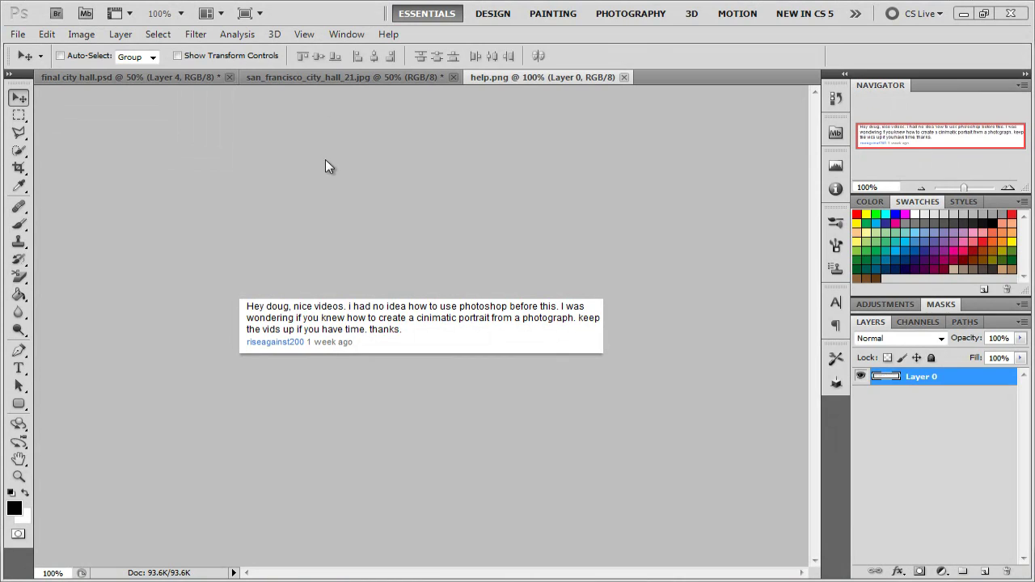
Switch to the finished 'final city hall.psd' cinematic image
{"action": "left_click", "coordinate": [114, 78]}
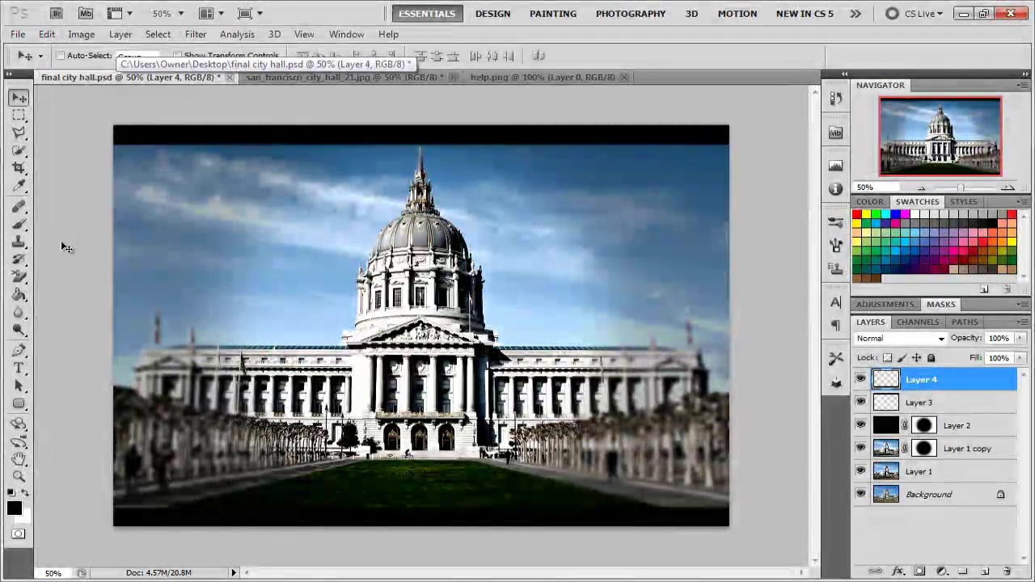
Compare the original and the finished version, ending on san_francisco_city_hall_21.jpg
{"action": "left_click", "coordinate": [271, 79]}
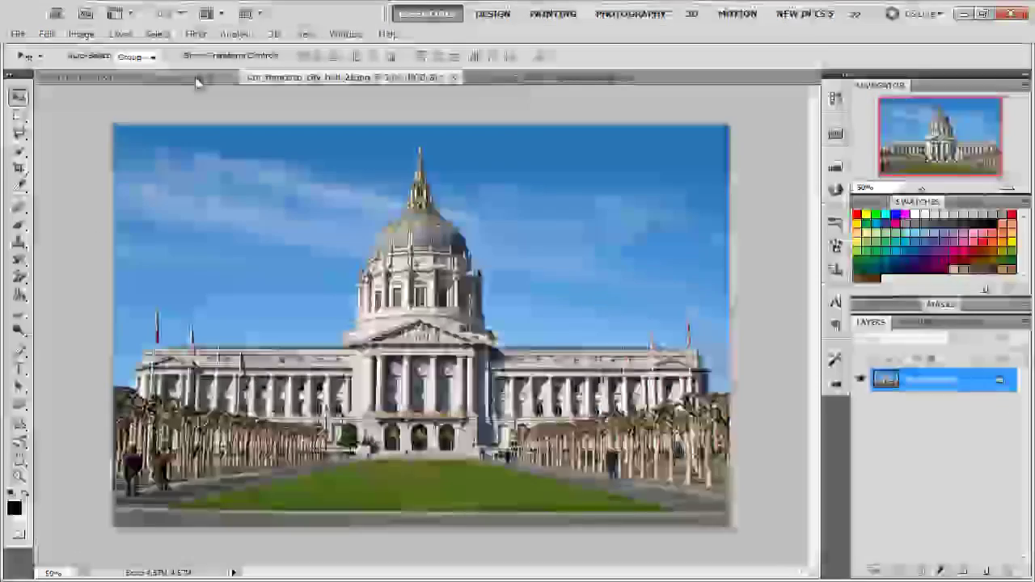
{"action": "left_click", "coordinate": [194, 77]}
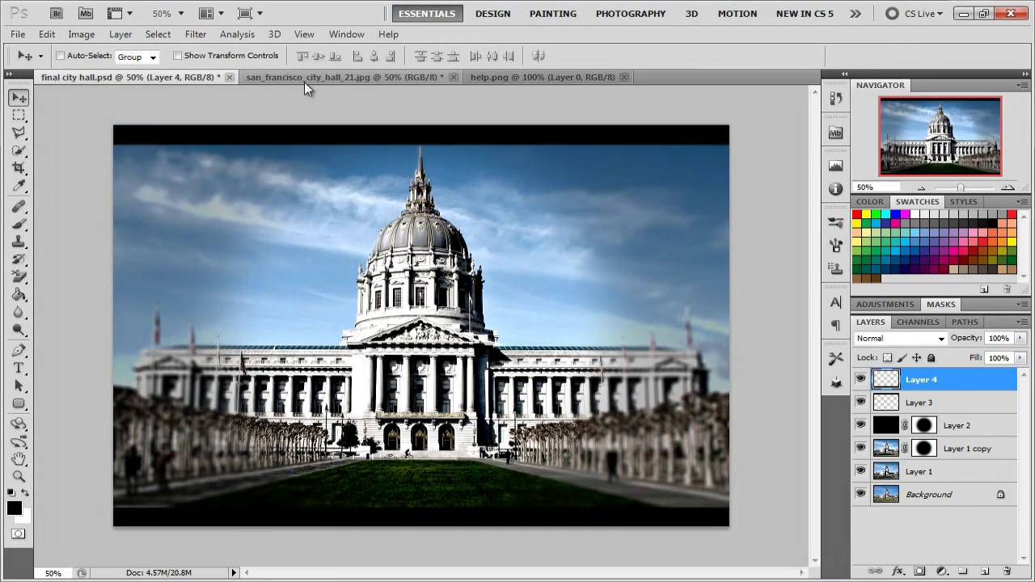
{"action": "left_click", "coordinate": [304, 80]}
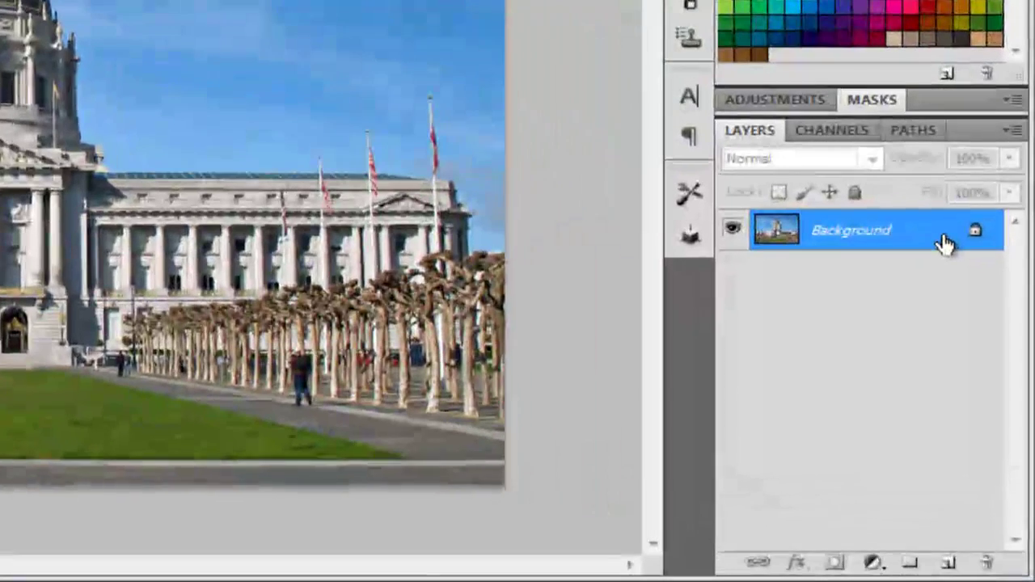
Duplicate the Background layer and set the copy's Hue/Saturation Saturation to -60
{"action": "left_click_drag", "start_coordinate": [945, 243], "coordinate": [948, 561]}
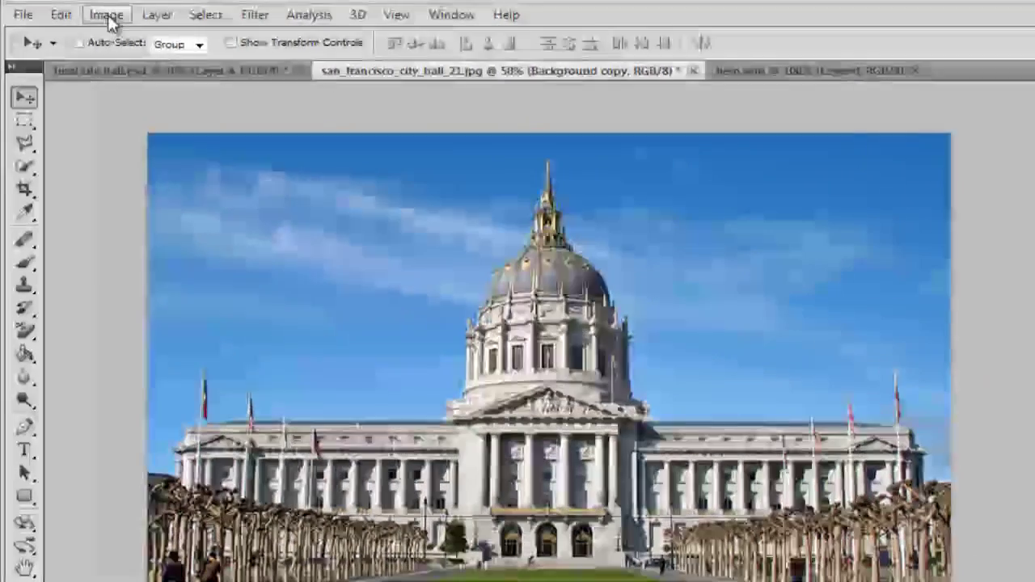
{"action": "left_click", "coordinate": [81, 34]}
{"action": "mouse_move", "coordinate": [265, 68]}
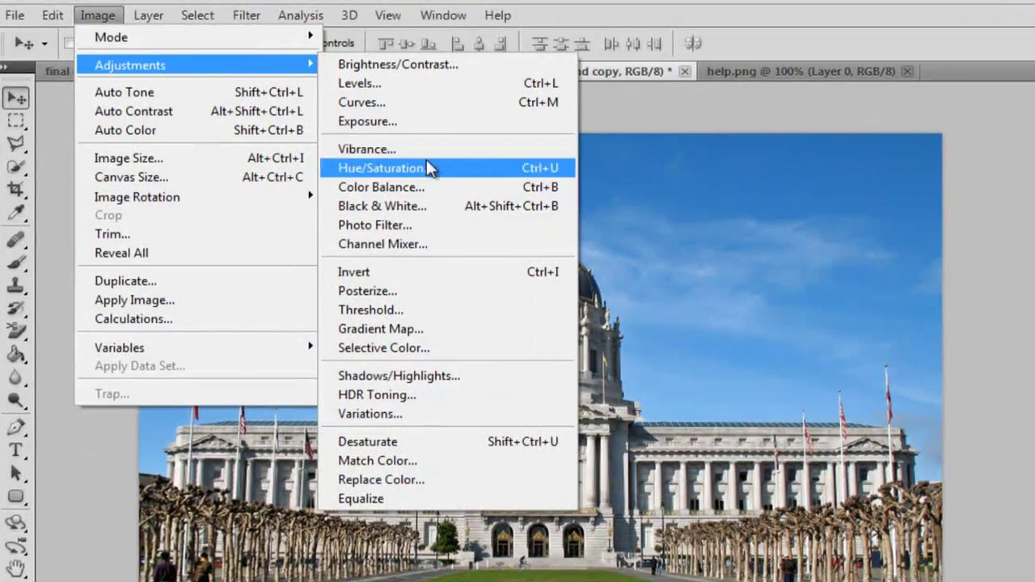
{"action": "left_click", "coordinate": [427, 166]}
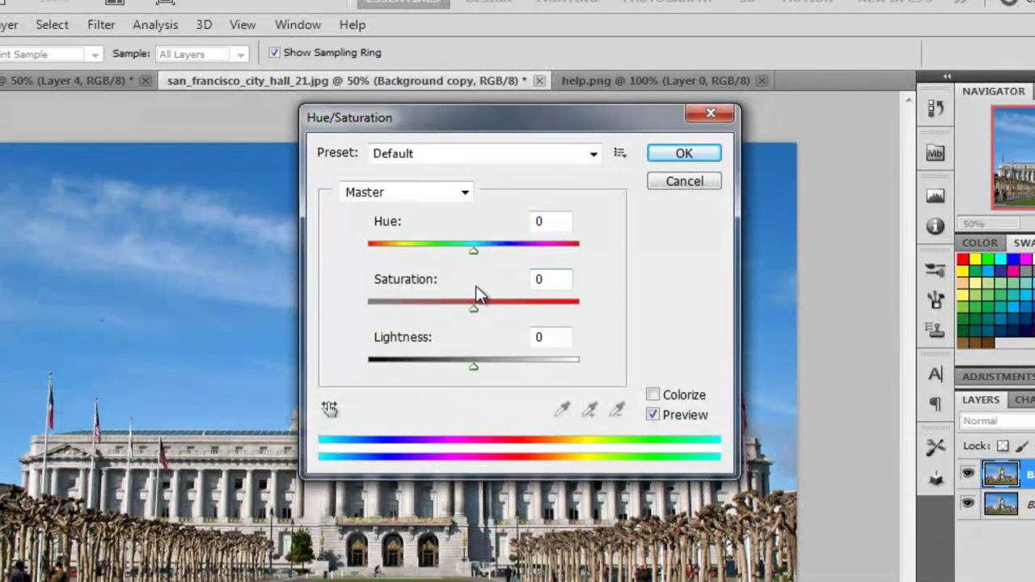
{"action": "left_click", "coordinate": [555, 283]}
{"action": "type", "text": "-60"}
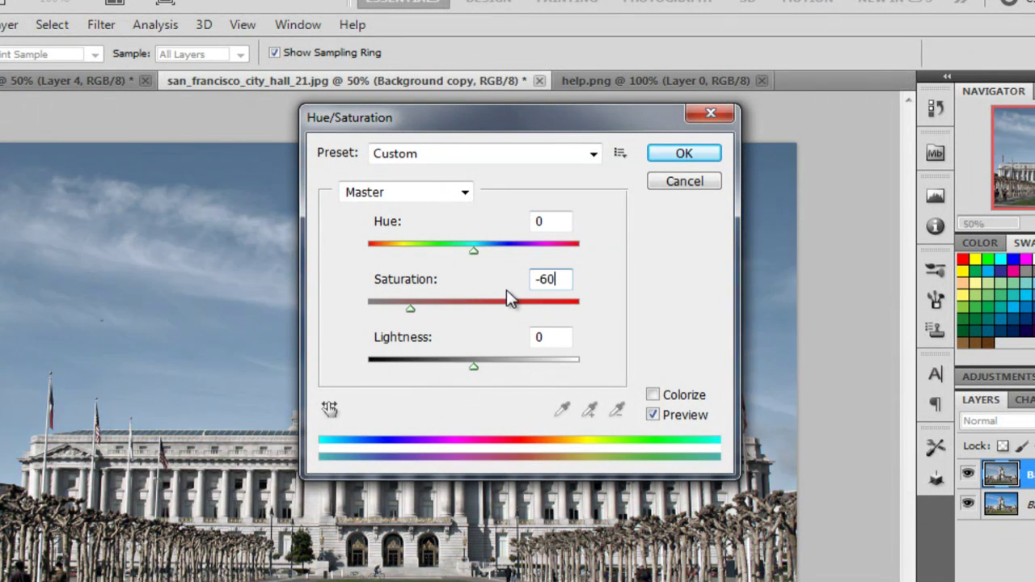
{"action": "left_click", "coordinate": [681, 154]}
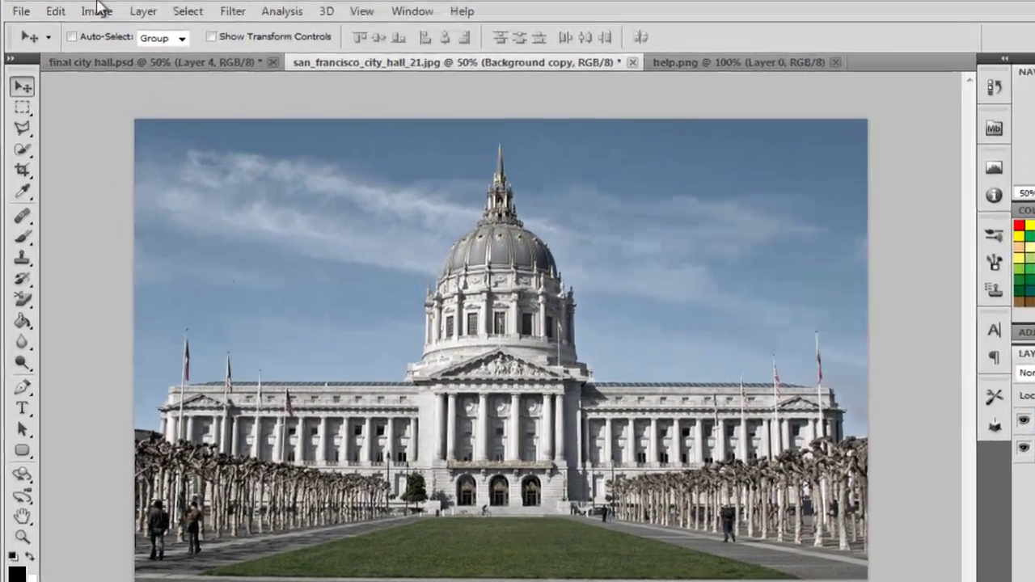
{"action": "left_click", "coordinate": [81, 34]}
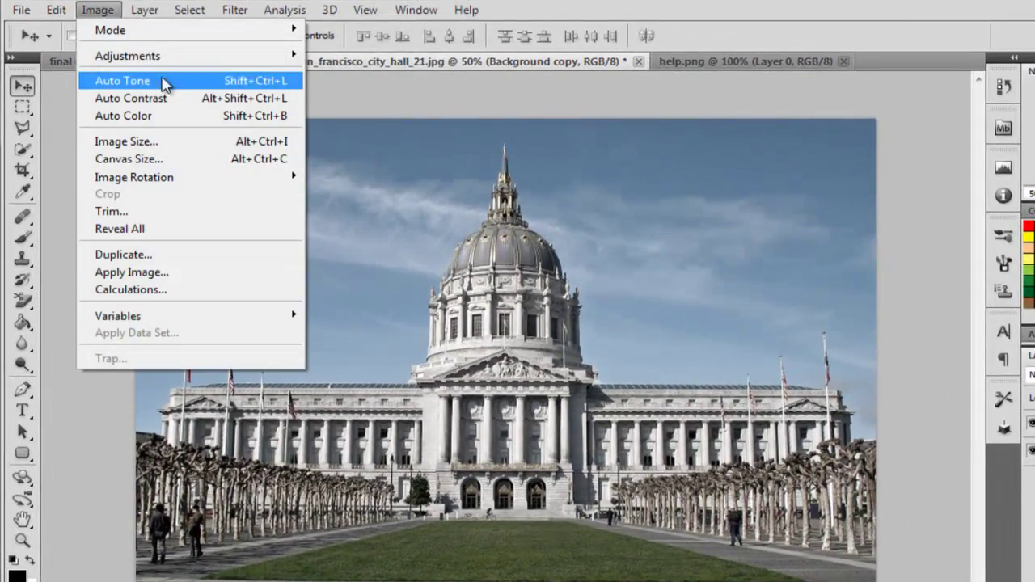
Apply Exposure 1, Offset -0.15 and Gamma 0.90 to the Background copy
{"action": "mouse_move", "coordinate": [288, 56]}
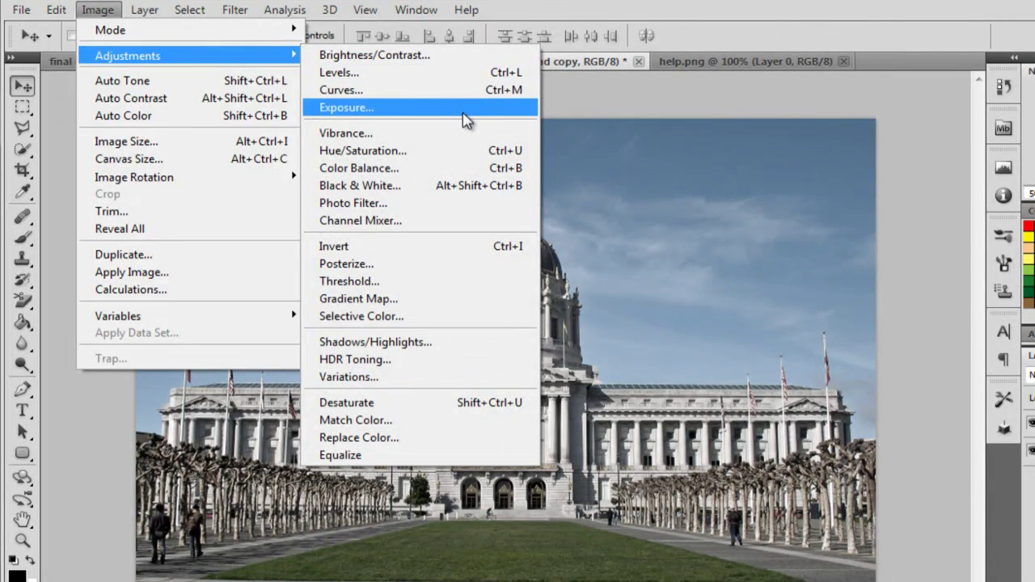
{"action": "left_click", "coordinate": [466, 120]}
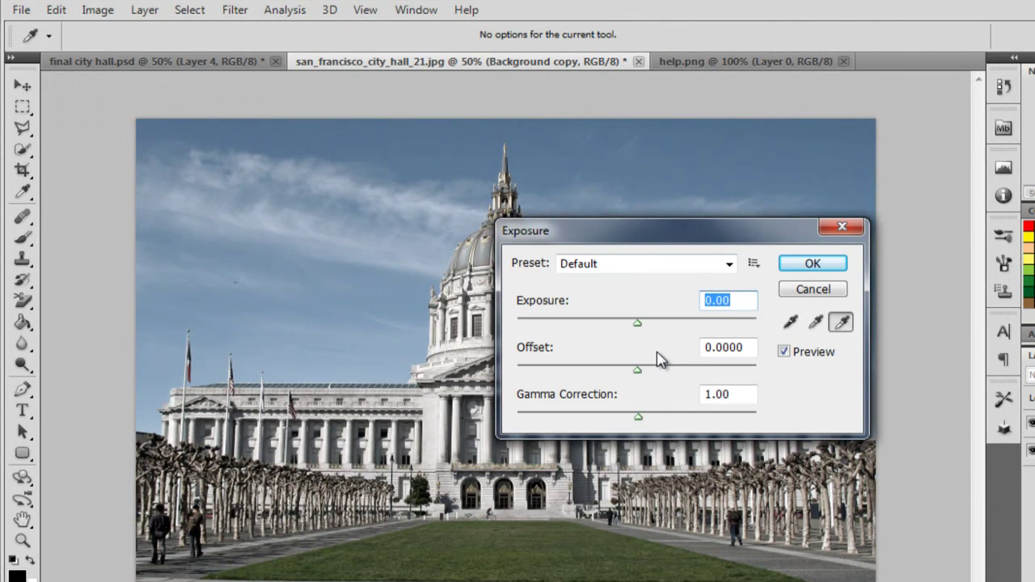
{"action": "type", "text": "1"}
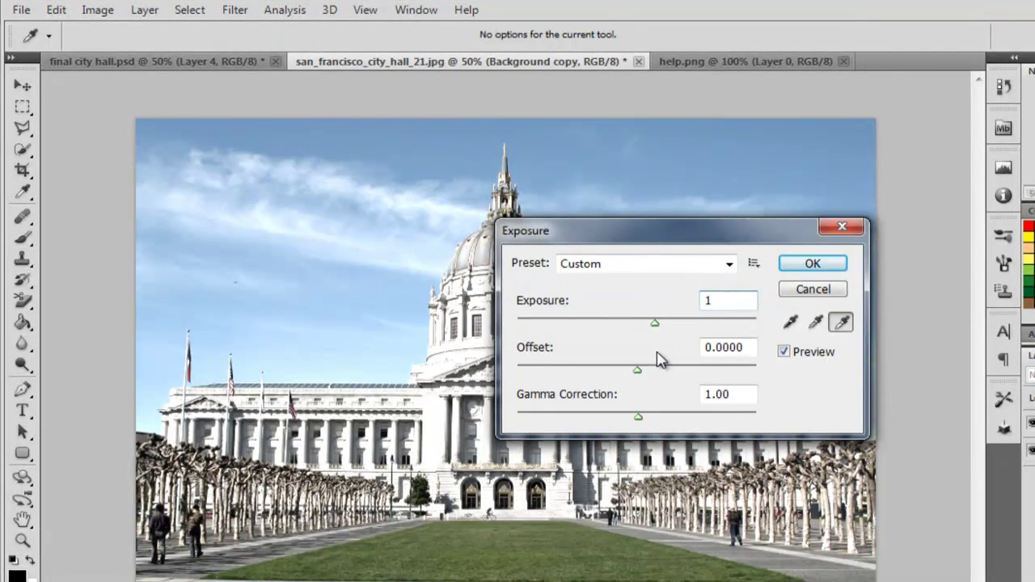
{"action": "left_click_drag", "start_coordinate": [754, 346], "coordinate": [684, 354]}
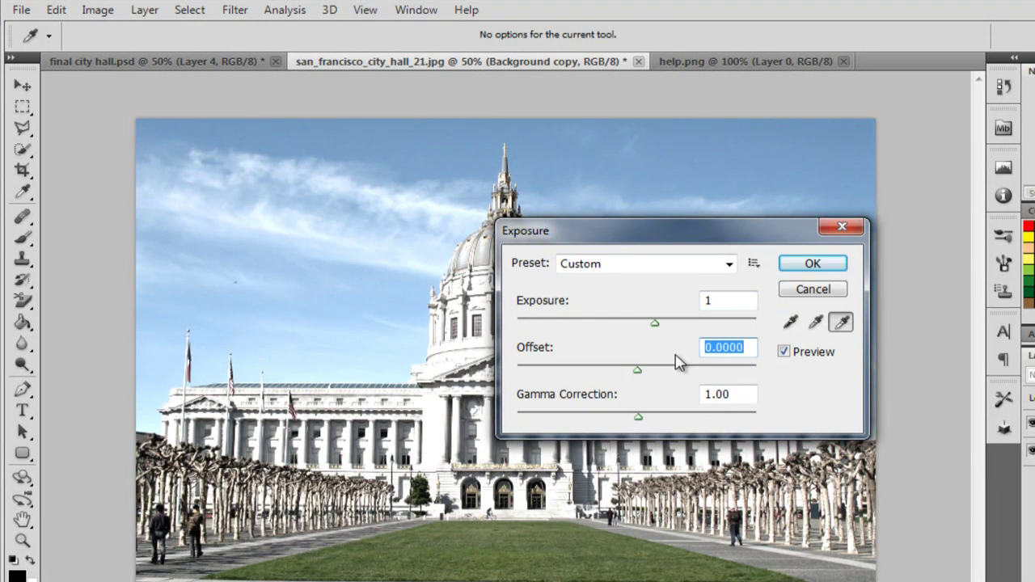
{"action": "type", "text": "-"}
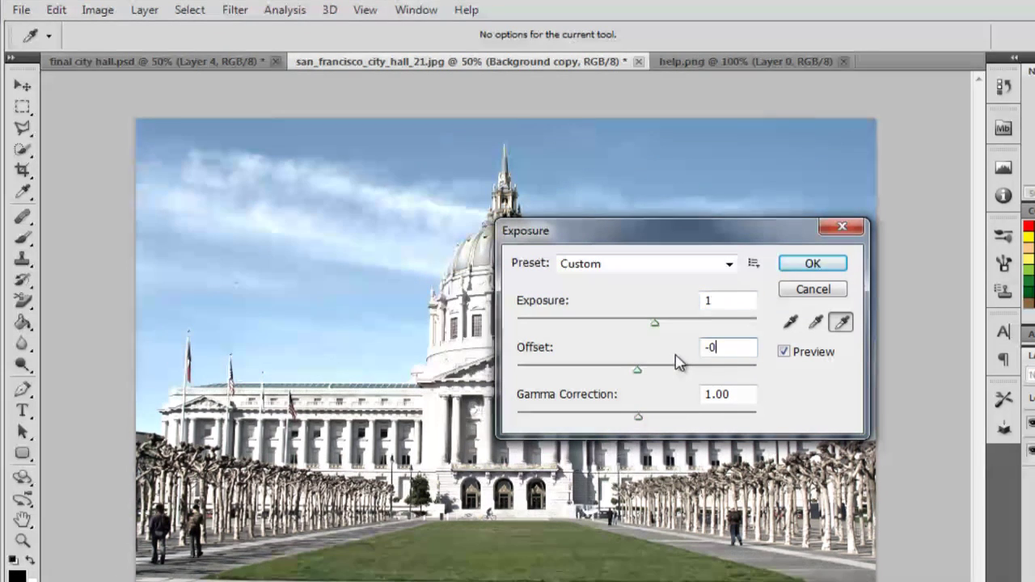
{"action": "type", "text": "0.15"}
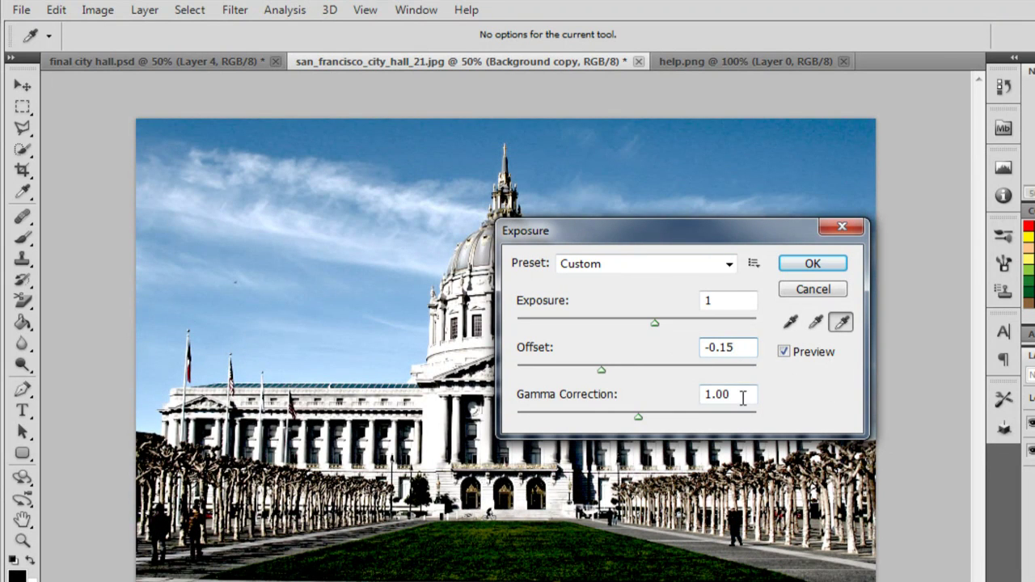
{"action": "key", "text": "Tab"}
{"action": "type", "text": "0.90"}
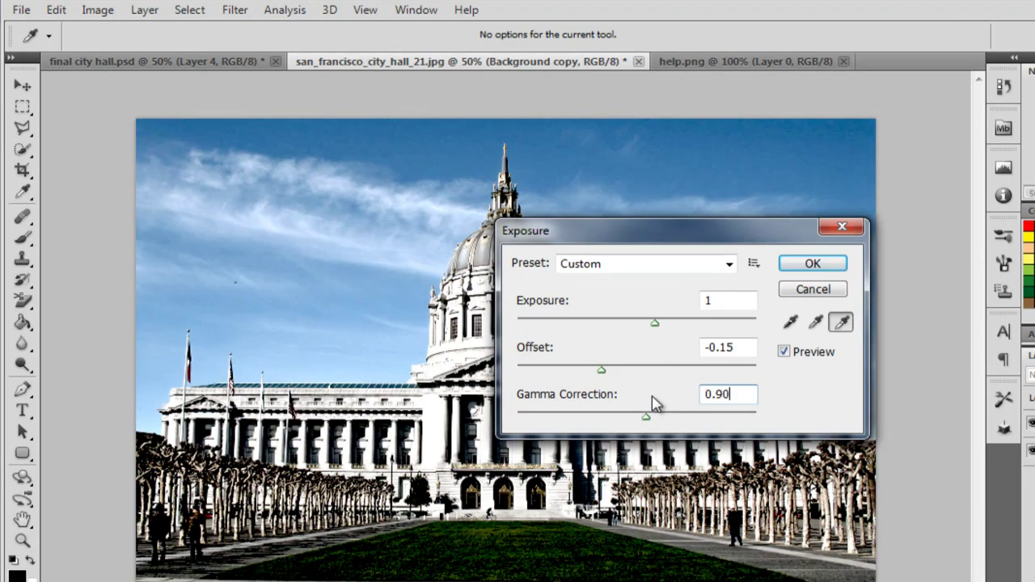
{"action": "left_click", "coordinate": [818, 267]}
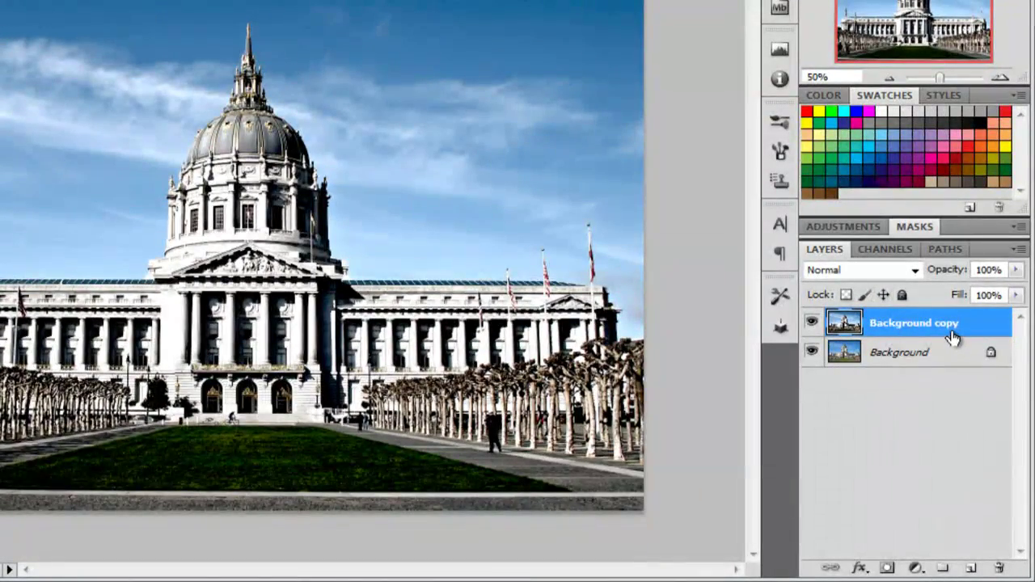
Duplicate the adjusted Background copy into a new Background copy 2 layer
{"action": "left_click_drag", "start_coordinate": [958, 330], "coordinate": [971, 569]}
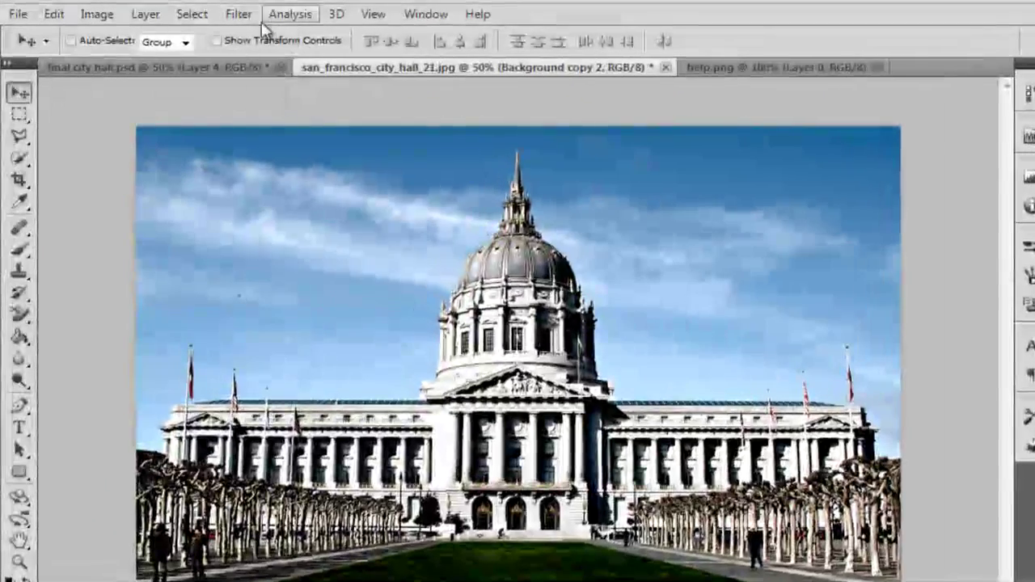
{"action": "left_click", "coordinate": [197, 33]}
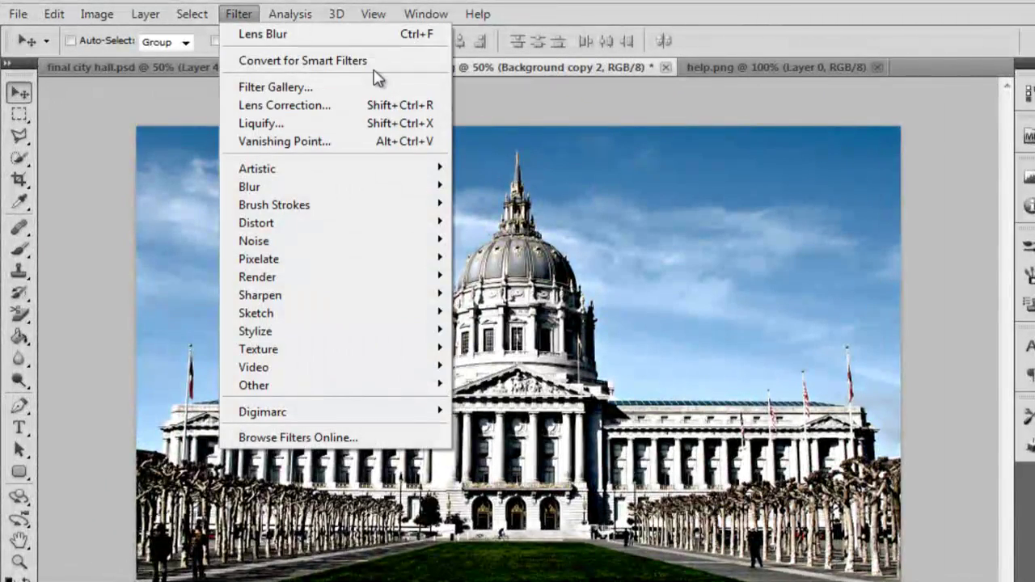
Blur Background copy 2 with a Hexagon-iris Lens Blur of radius 15
{"action": "mouse_move", "coordinate": [429, 192]}
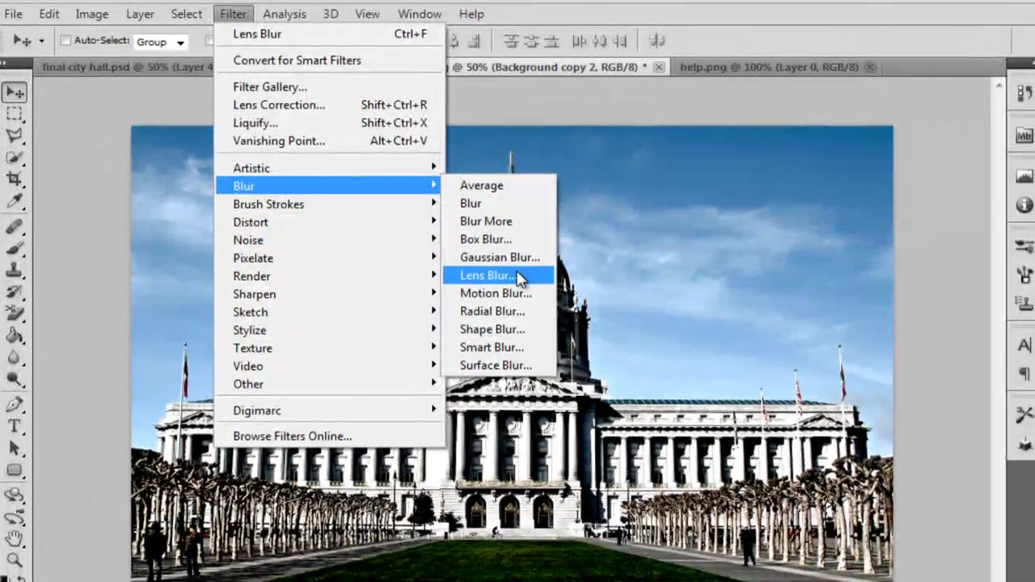
{"action": "left_click", "coordinate": [517, 276]}
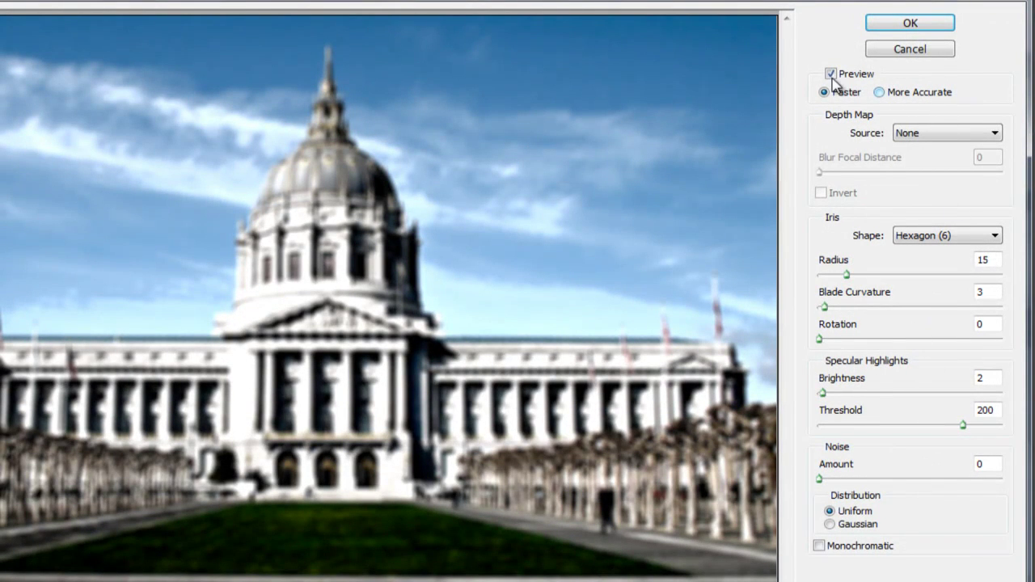
{"action": "left_click", "coordinate": [970, 133]}
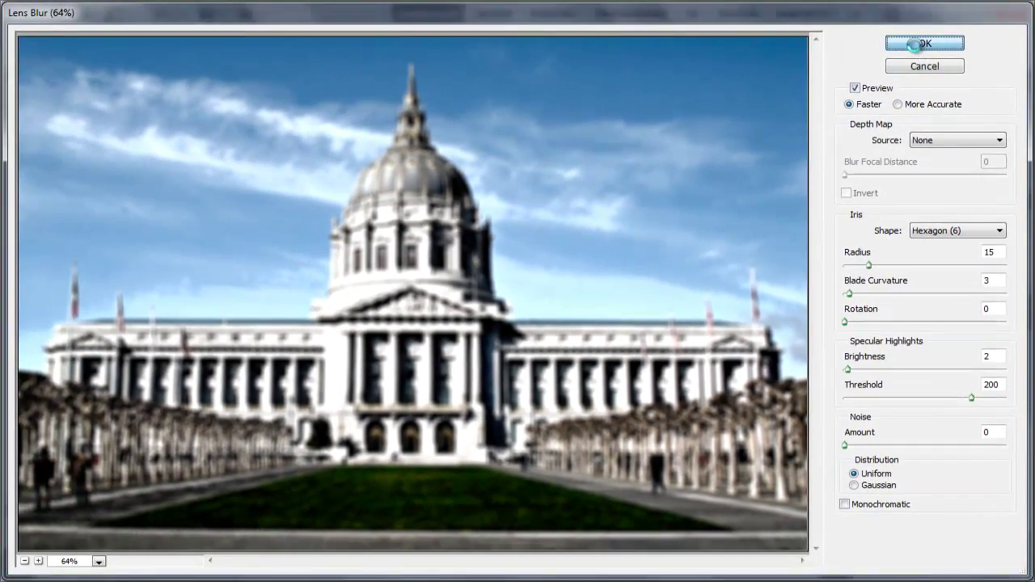
{"action": "left_click", "coordinate": [922, 41]}
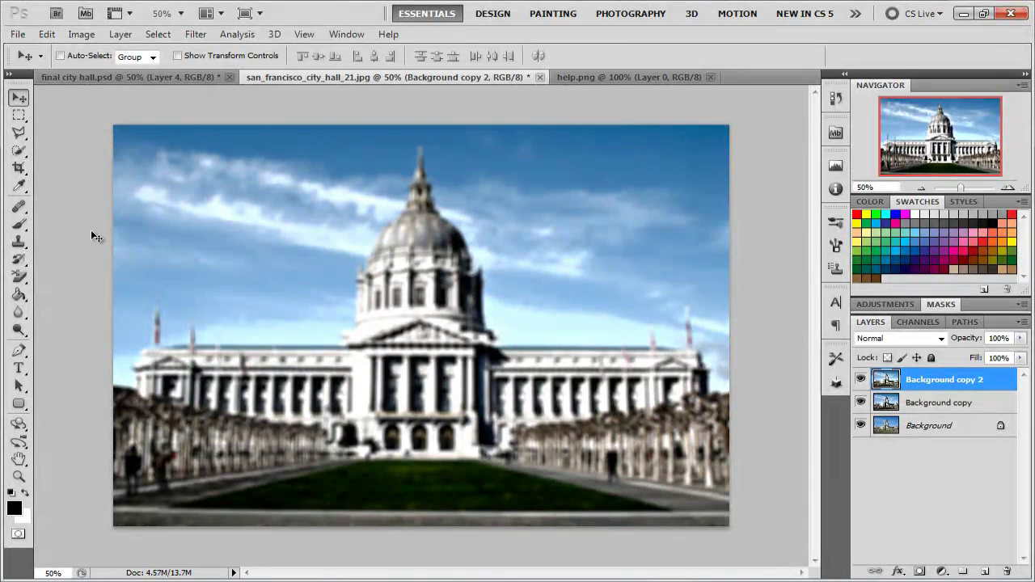
{"action": "left_click", "coordinate": [18, 224]}
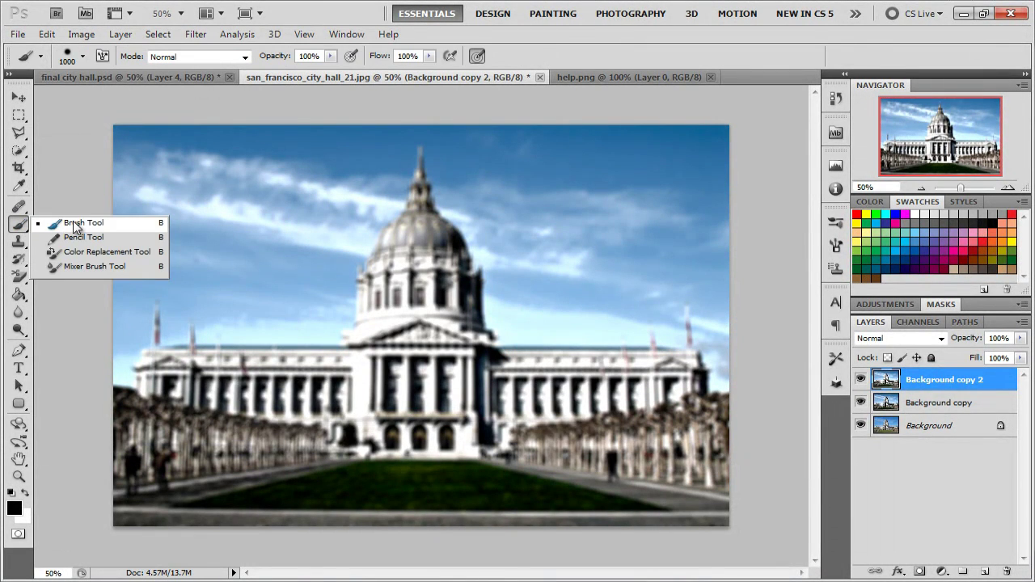
Mask Background copy 2 and paint its centre black so the city hall stays sharp
{"action": "left_click", "coordinate": [74, 225]}
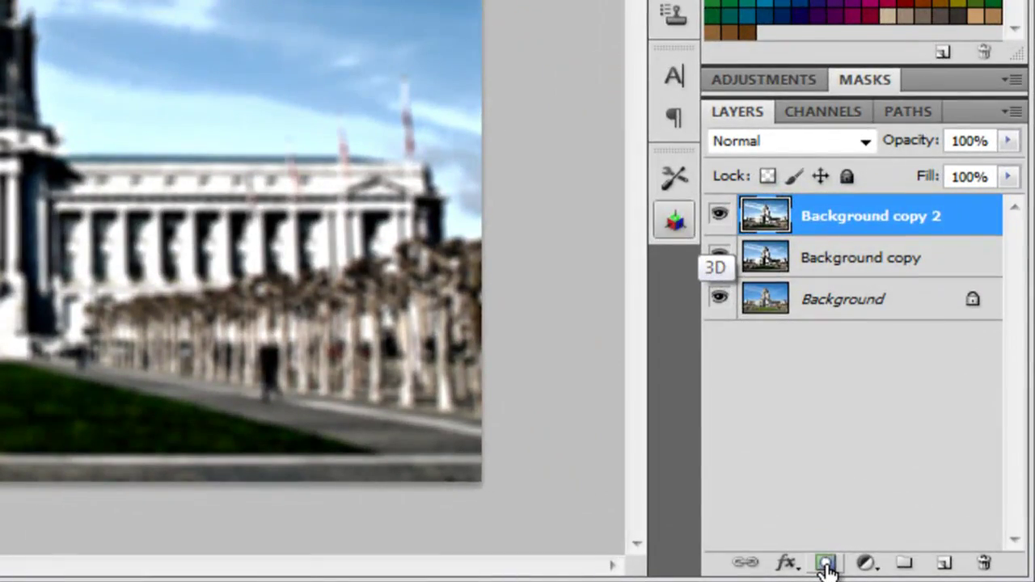
{"action": "left_click", "coordinate": [919, 570]}
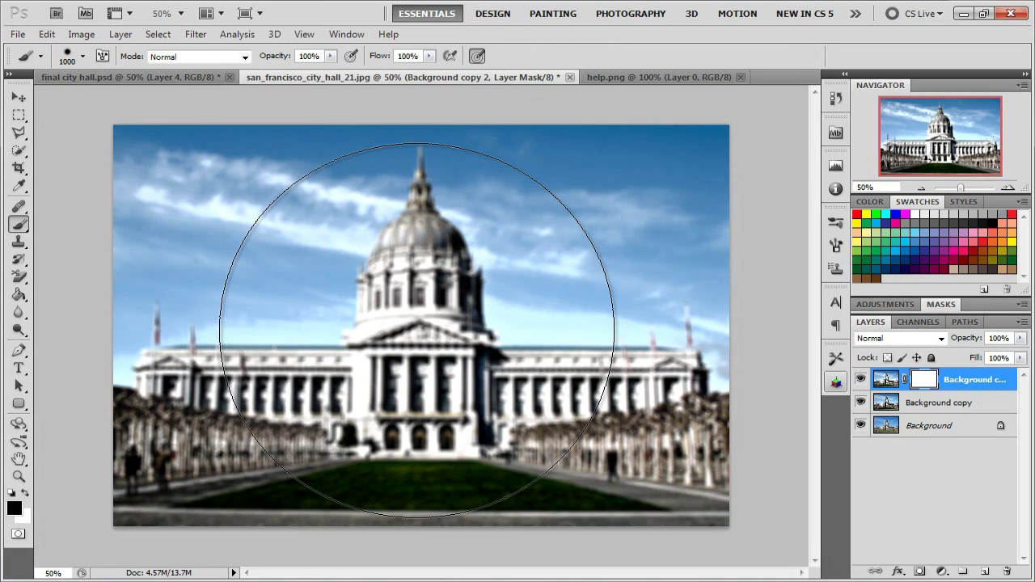
{"action": "left_click", "coordinate": [416, 330]}
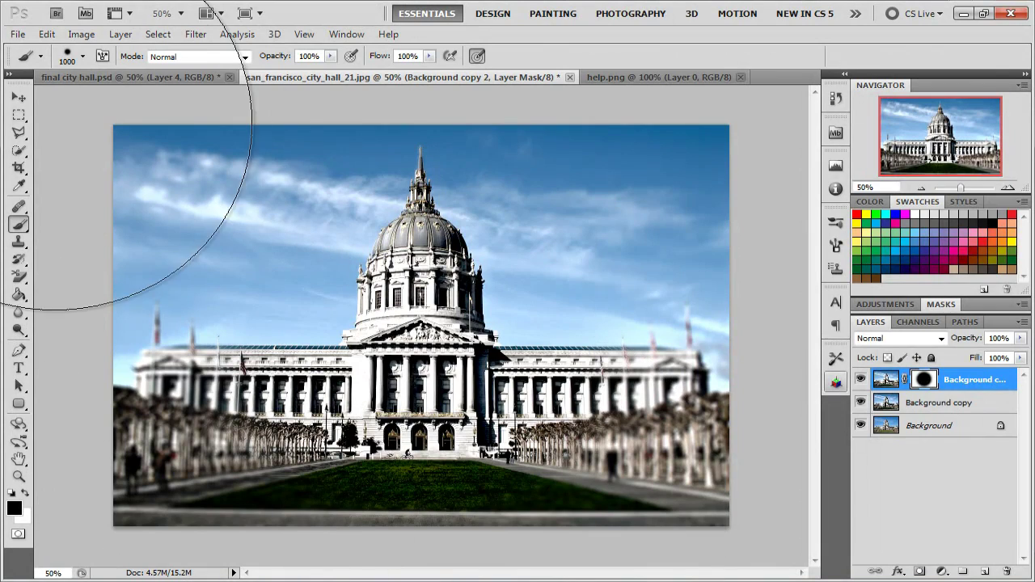
{"action": "left_click", "coordinate": [19, 96]}
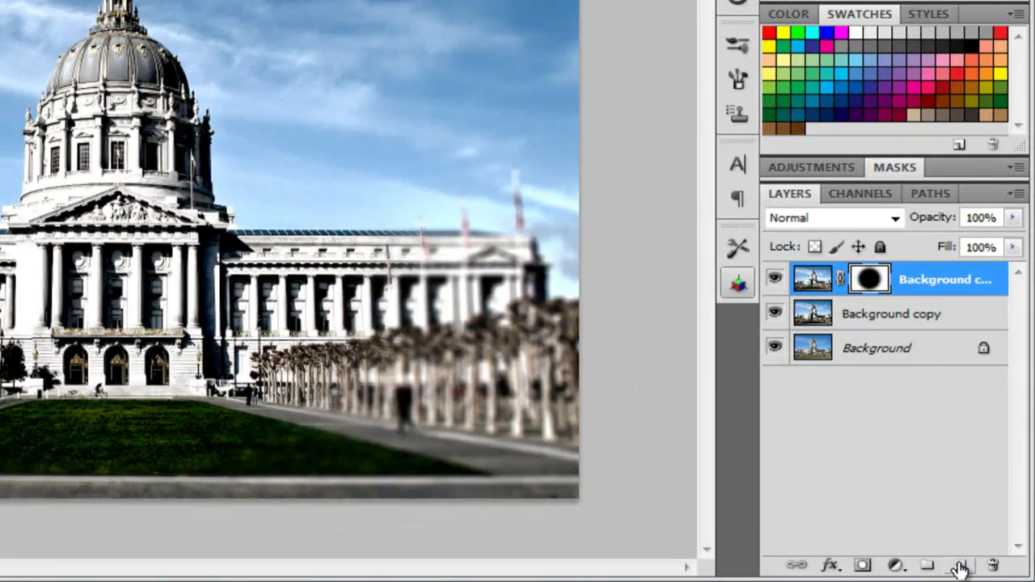
{"action": "left_click", "coordinate": [974, 566]}
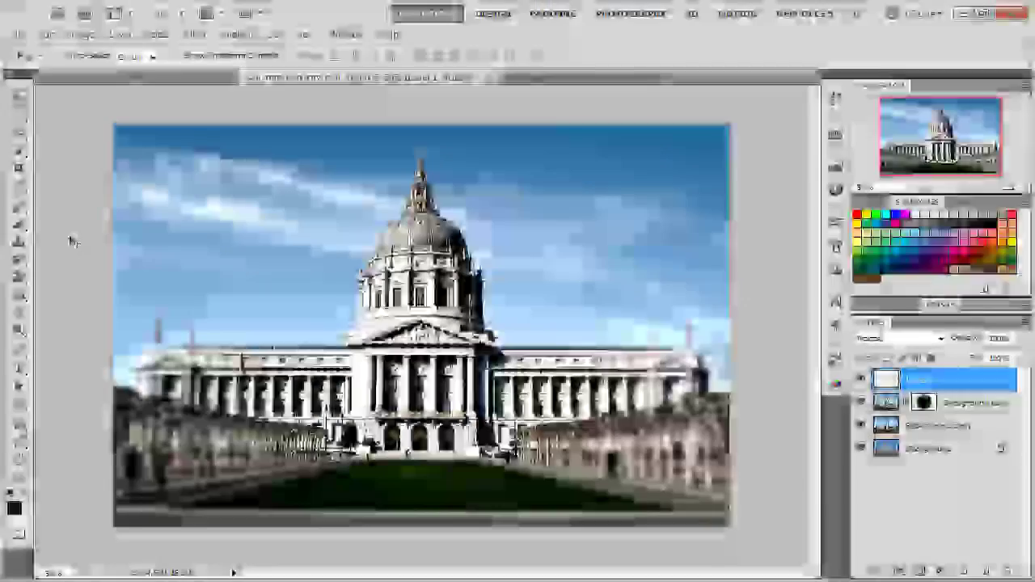
Fill the new Layer 1 with black using the Paint Bucket
{"action": "left_click", "coordinate": [18, 294]}
{"action": "left_click", "coordinate": [87, 314]}
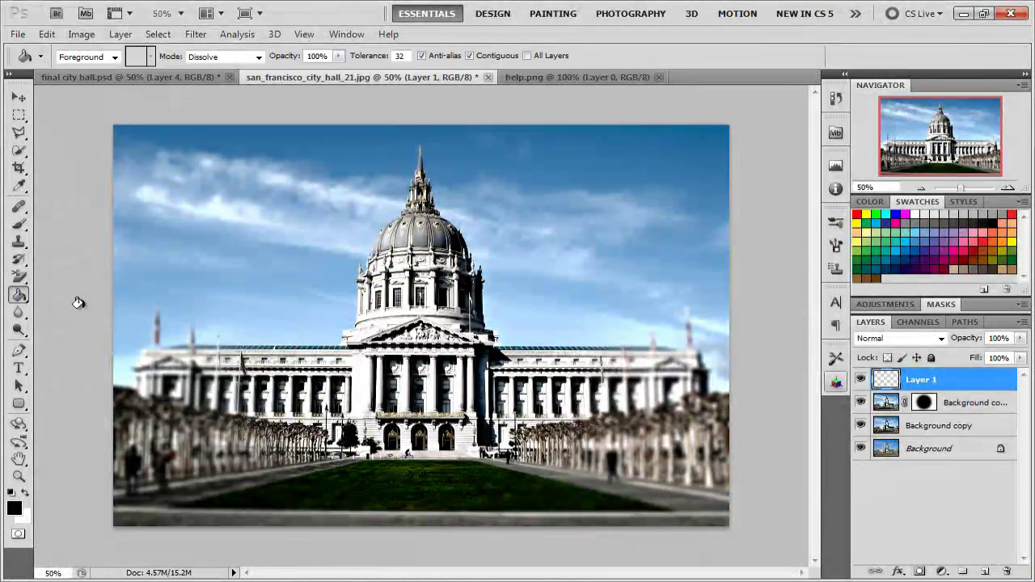
{"action": "left_click", "coordinate": [14, 511]}
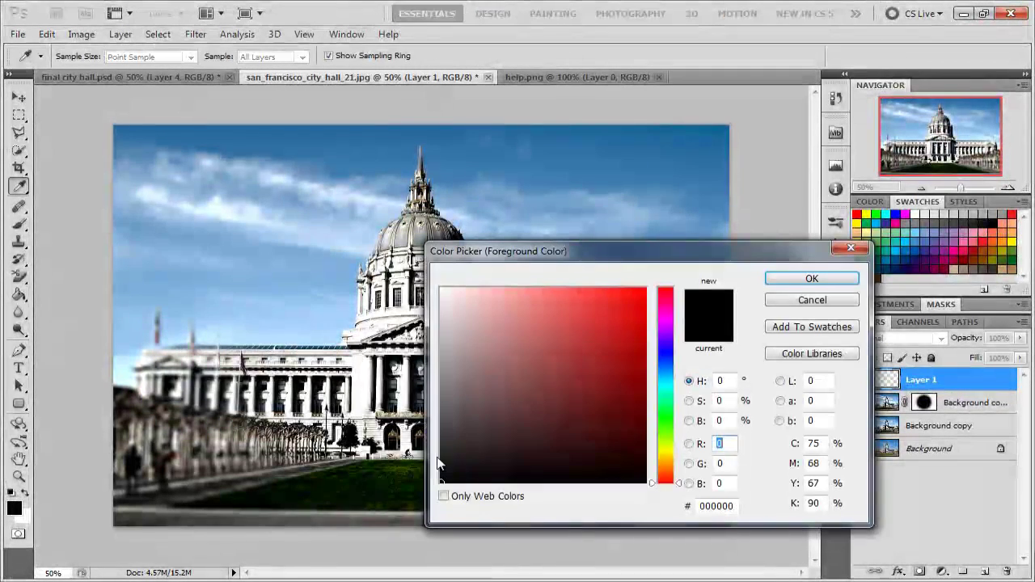
{"action": "left_click", "coordinate": [793, 279]}
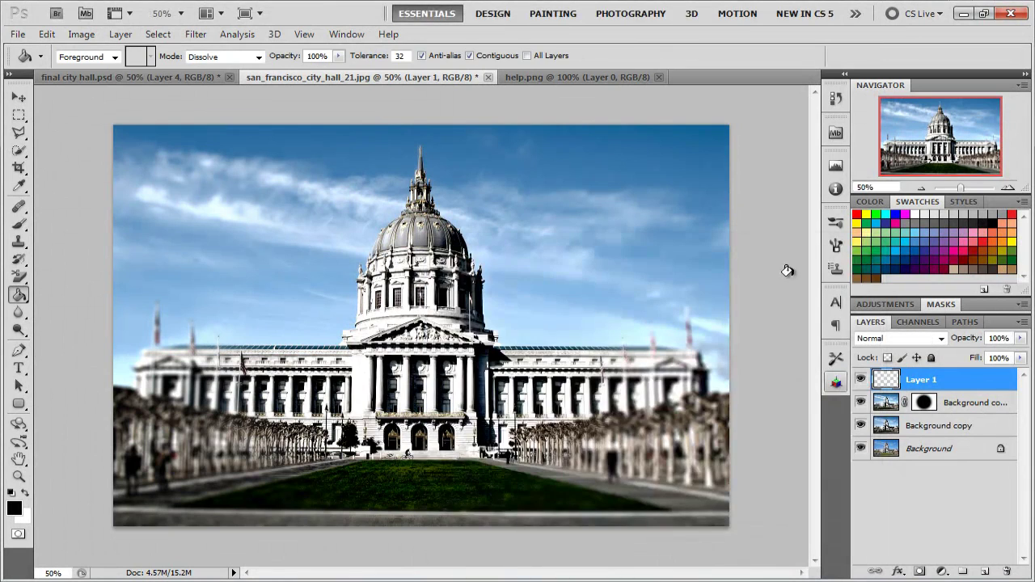
{"action": "left_click", "coordinate": [377, 295]}
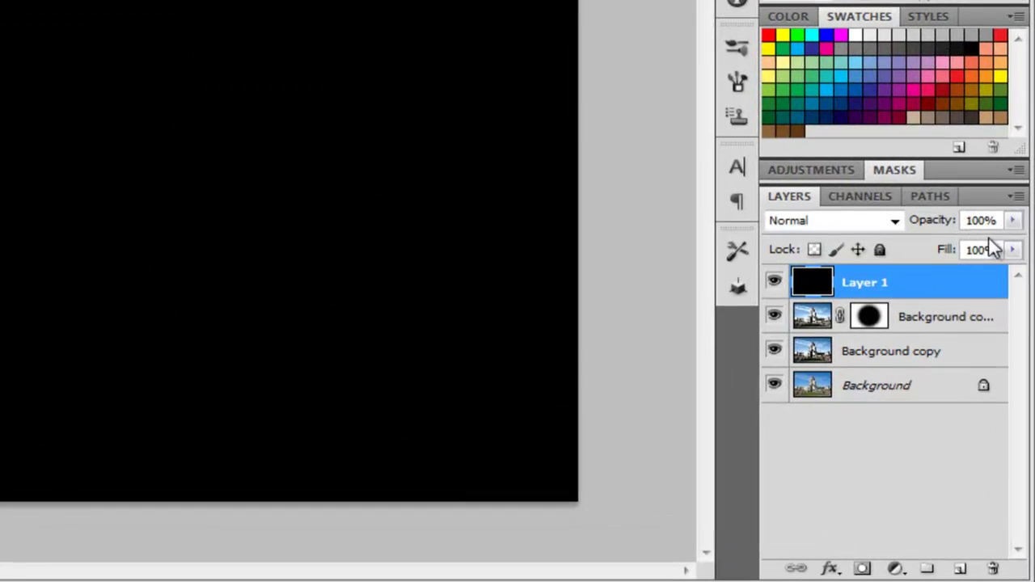
Lower Layer 1's opacity to 30%
{"action": "left_click", "coordinate": [1019, 338]}
{"action": "left_click_drag", "start_coordinate": [960, 238], "coordinate": [923, 237]}
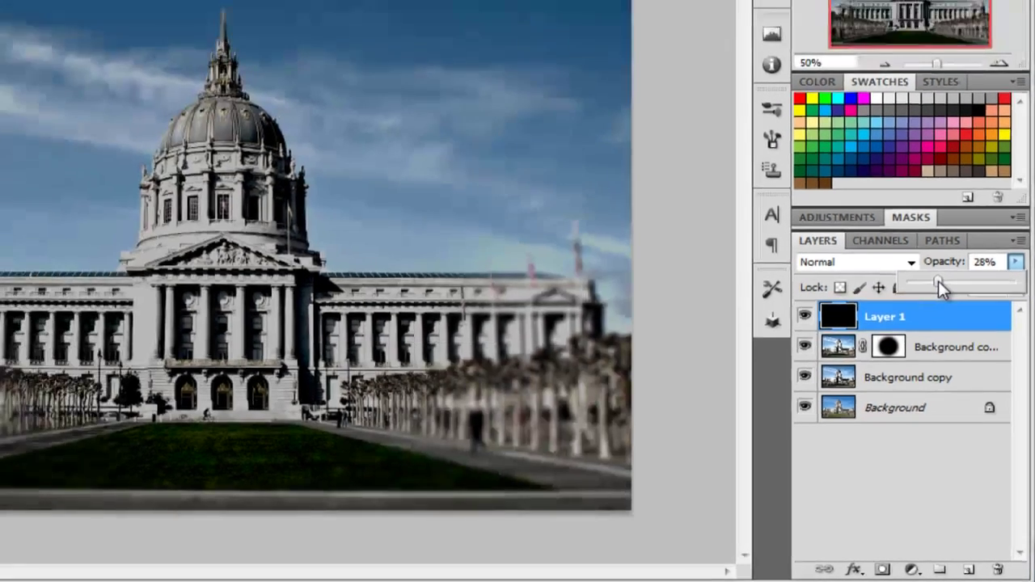
{"action": "left_click_drag", "start_coordinate": [938, 280], "coordinate": [942, 285]}
{"action": "left_click_drag", "start_coordinate": [964, 356], "coordinate": [966, 356]}
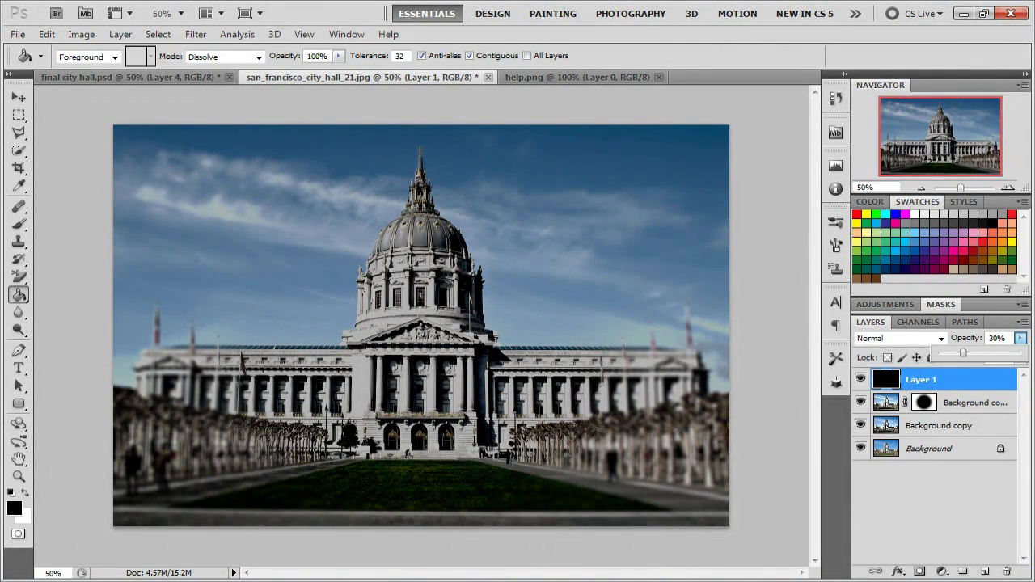
{"action": "left_click", "coordinate": [920, 572]}
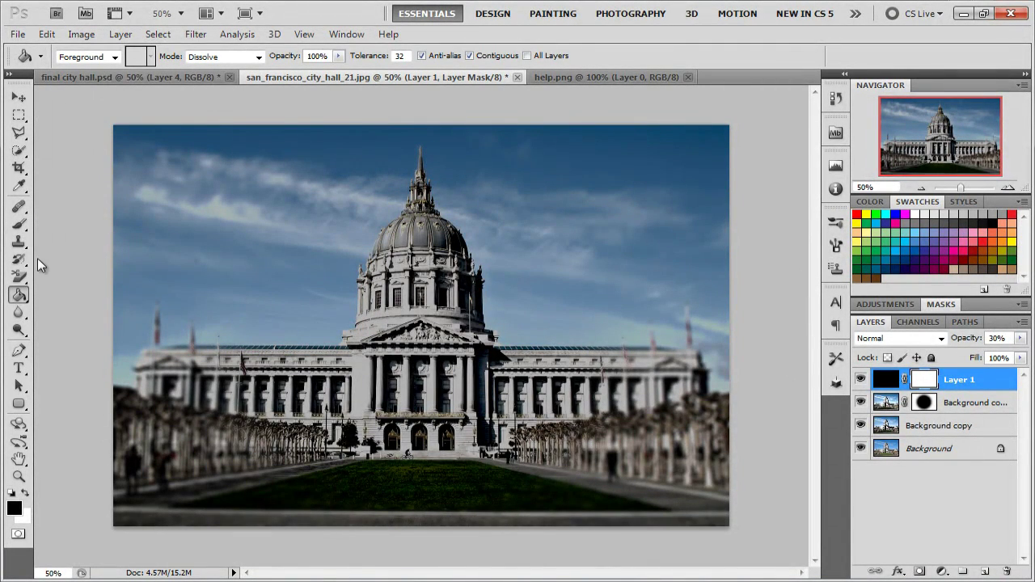
Paint Layer 1's mask black in the centre, leaving darkening only around the edges
{"action": "left_click", "coordinate": [19, 241]}
{"action": "left_click", "coordinate": [20, 226]}
{"action": "left_click", "coordinate": [21, 226]}
{"action": "left_click", "coordinate": [63, 224]}
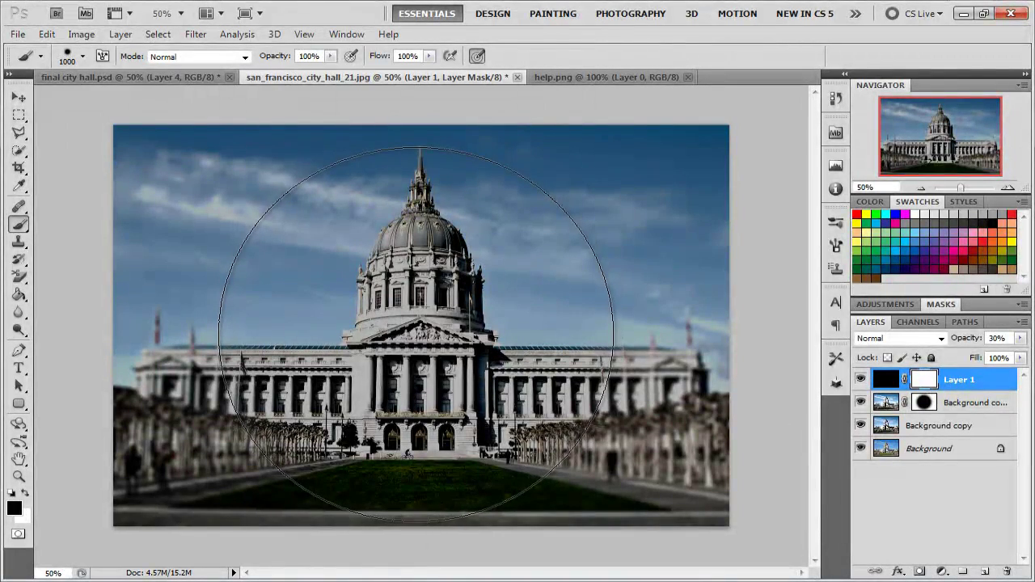
{"action": "left_click", "coordinate": [416, 334]}
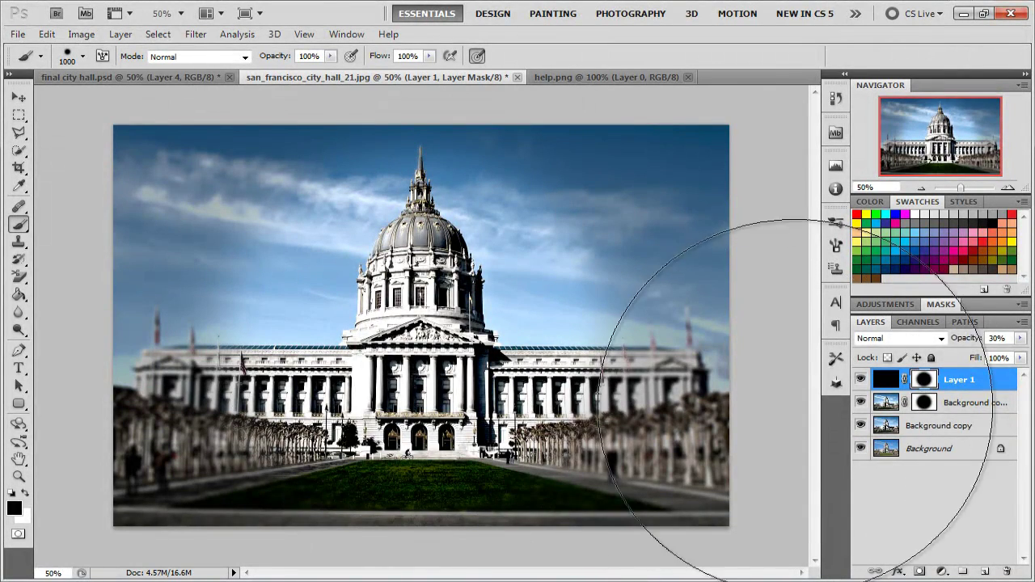
{"action": "left_click", "coordinate": [18, 97]}
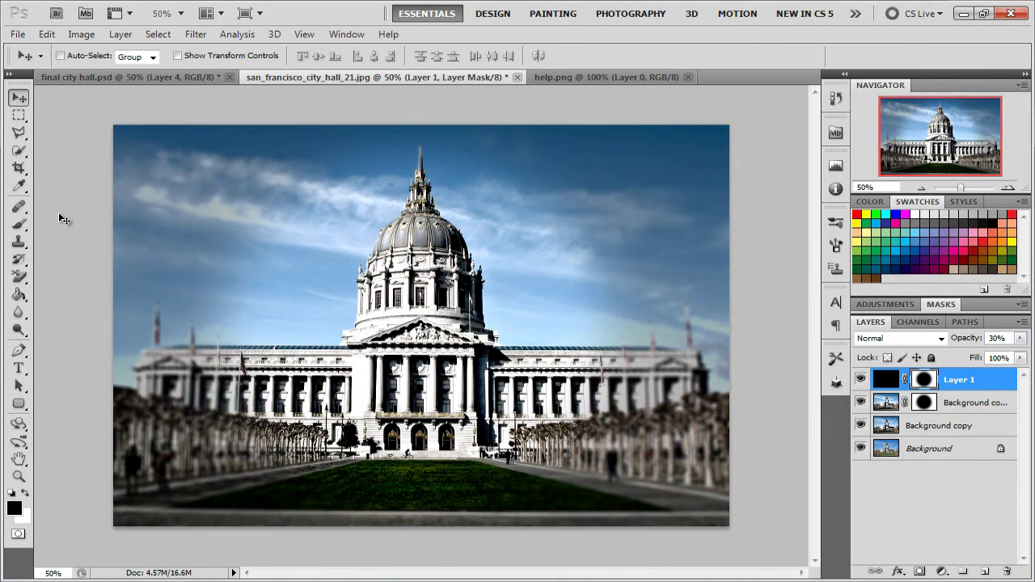
Create Layer 2 and select a rectangular strip across the top of the photo
{"action": "key", "text": "m"}
{"action": "left_click", "coordinate": [985, 571]}
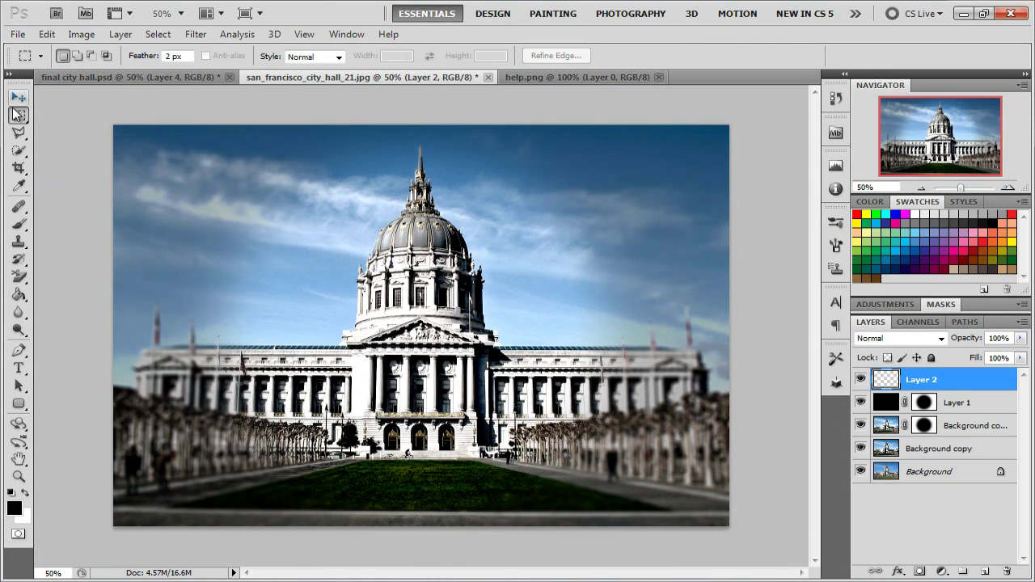
{"action": "right_click", "coordinate": [18, 115]}
{"action": "left_click", "coordinate": [67, 120]}
{"action": "mouse_move", "coordinate": [112, 124]}
{"action": "left_mouse_down"}
{"action": "mouse_move", "coordinate": [168, 146]}
{"action": "mouse_move", "coordinate": [735, 160]}
{"action": "mouse_move", "coordinate": [726, 157]}
{"action": "left_mouse_up"}
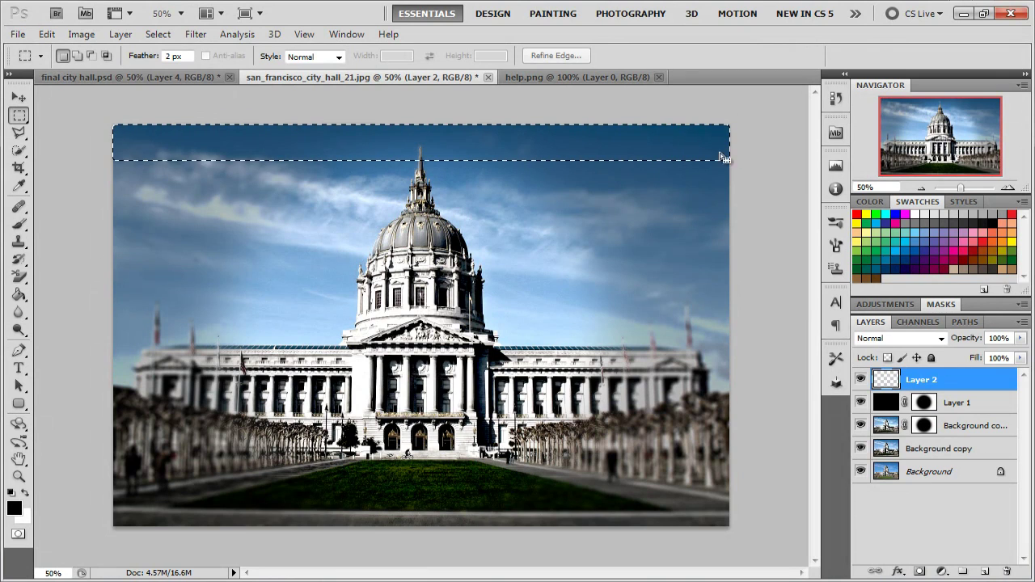
Fill the top strip with black, then duplicate Layer 2 as Layer 2 copy
{"action": "right_click", "coordinate": [655, 142]}
{"action": "left_click", "coordinate": [687, 361]}
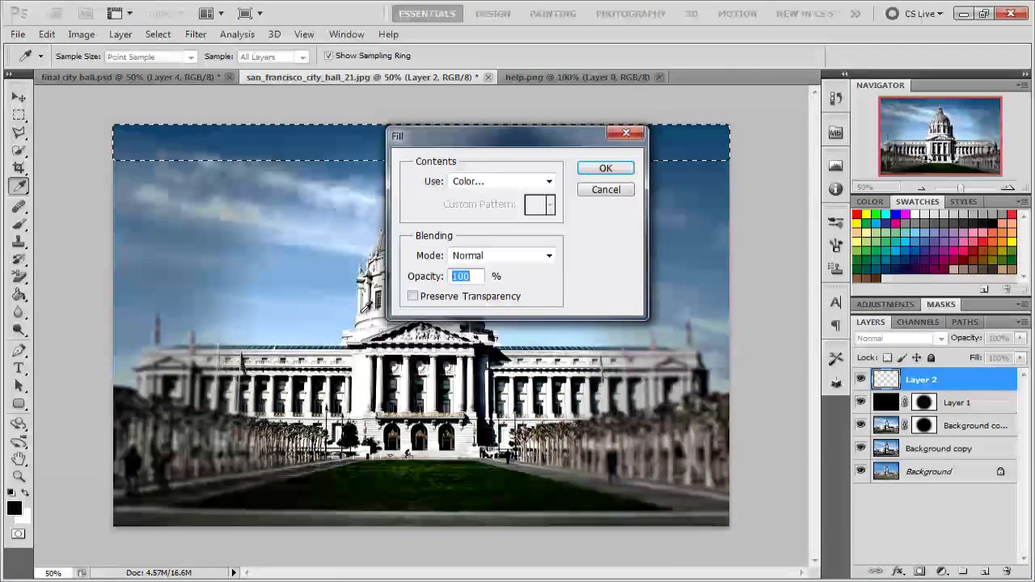
{"action": "left_click", "coordinate": [548, 185]}
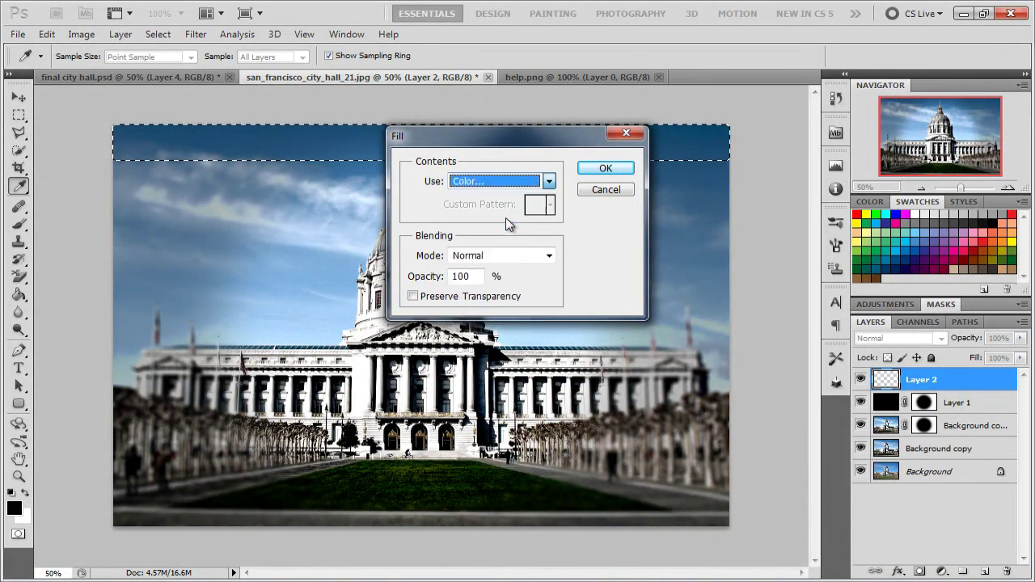
{"action": "left_click", "coordinate": [505, 217]}
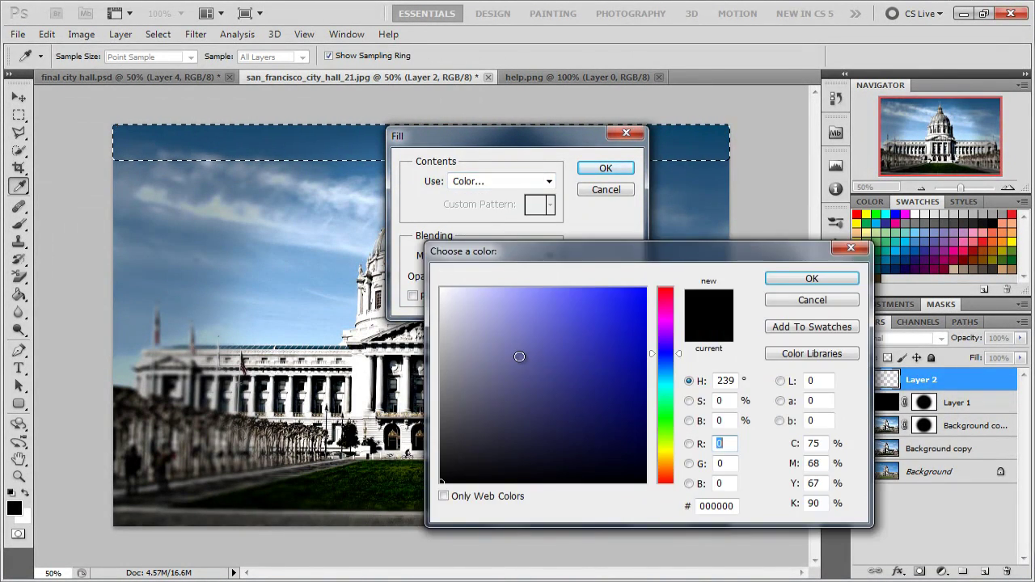
{"action": "left_click", "coordinate": [826, 279]}
{"action": "left_click", "coordinate": [629, 170]}
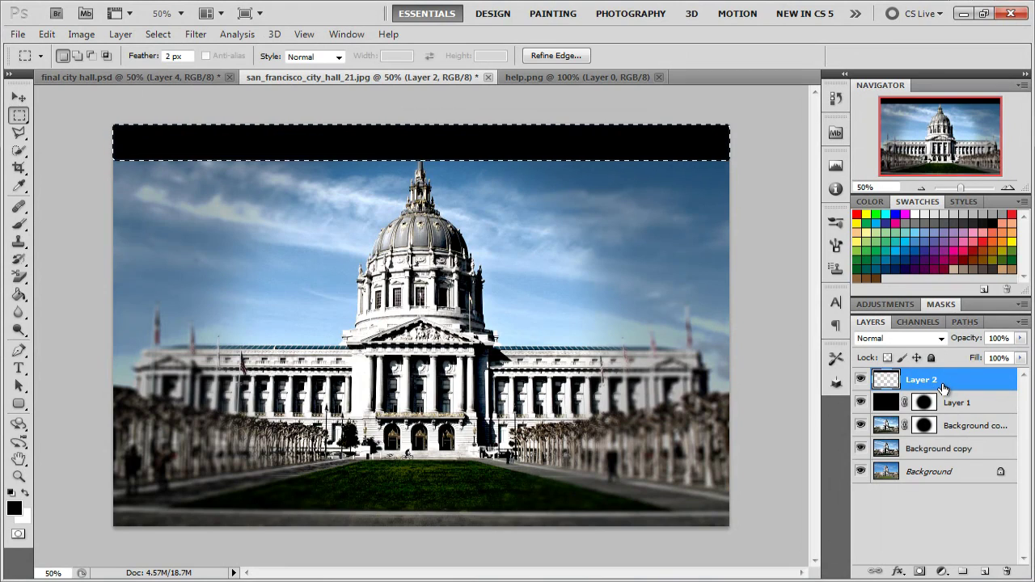
{"action": "left_click_drag", "start_coordinate": [974, 390], "coordinate": [986, 571]}
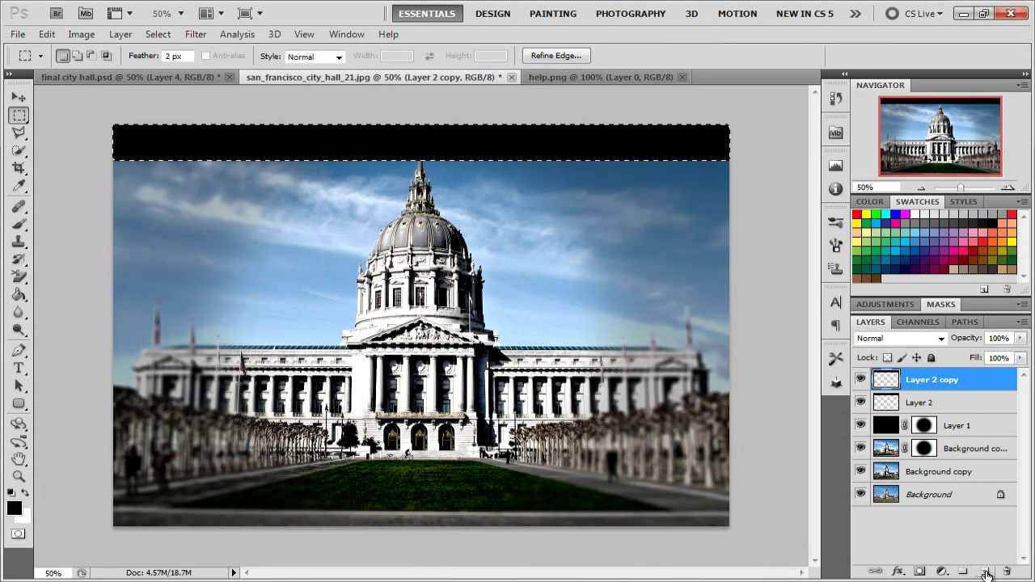
Move the Layer 2 copy black bar to the photo's bottom edge, deselect, then view 'final city hall.psd' for comparison
{"action": "left_click", "coordinate": [19, 98]}
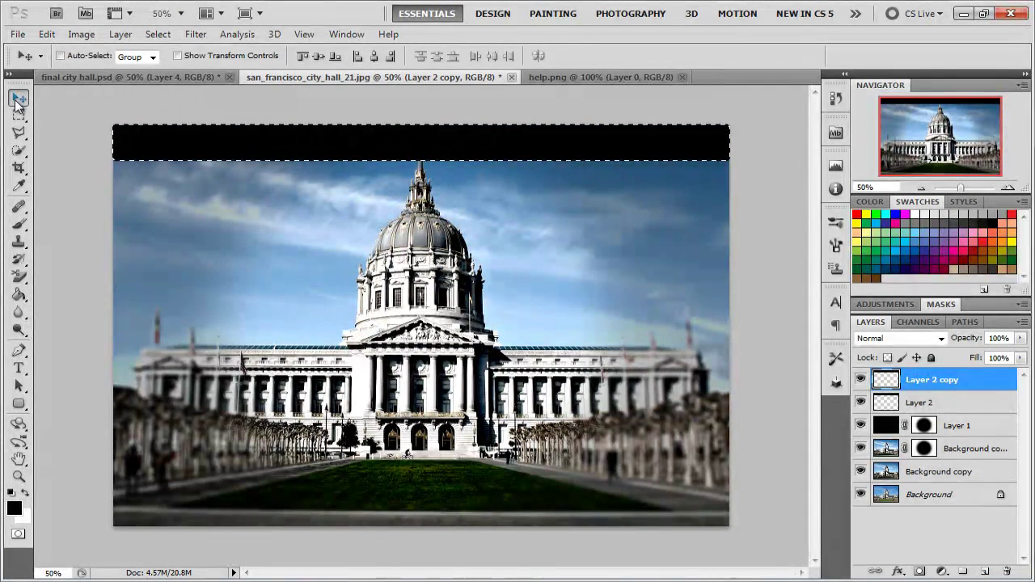
{"action": "left_click_drag", "start_coordinate": [437, 198], "coordinate": [420, 510]}
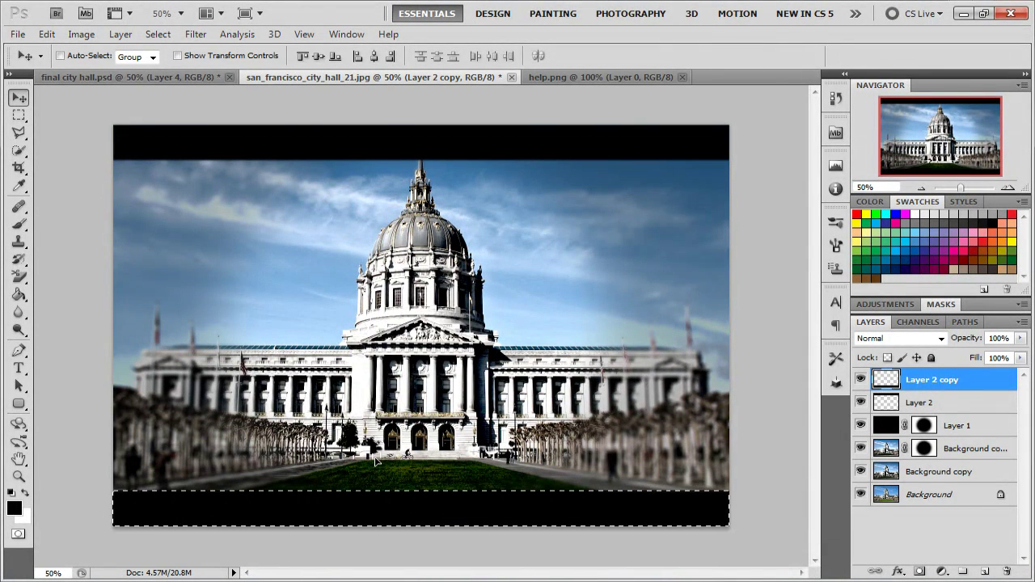
{"action": "key", "text": "ctrl+d"}
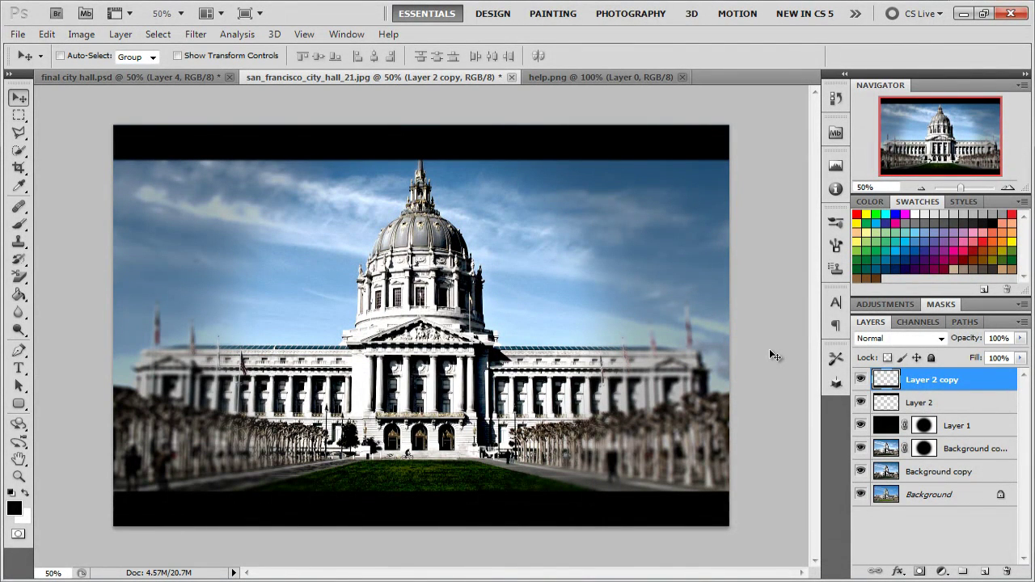
{"action": "left_click", "coordinate": [166, 82]}
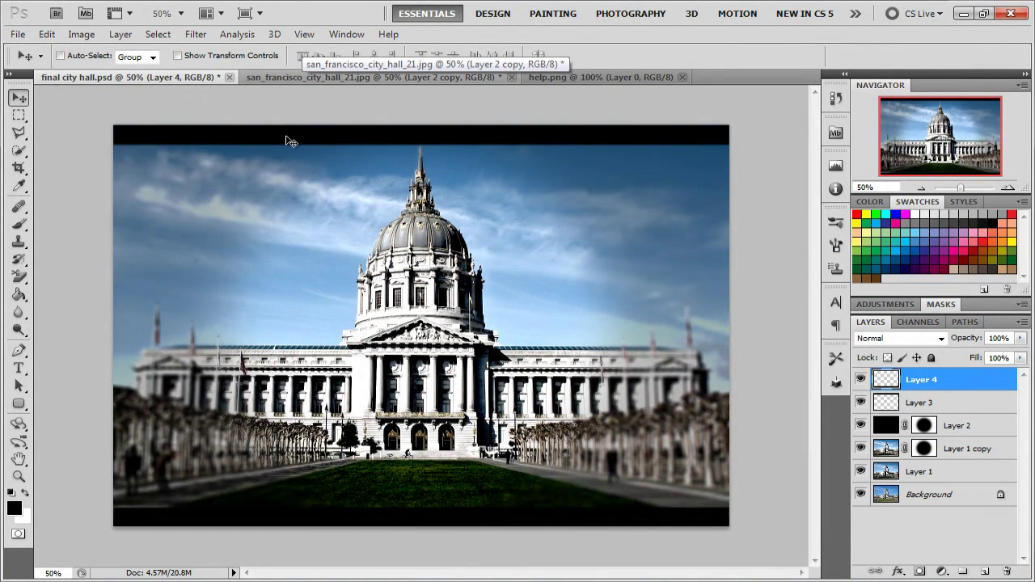
{"action": "left_click", "coordinate": [321, 80]}
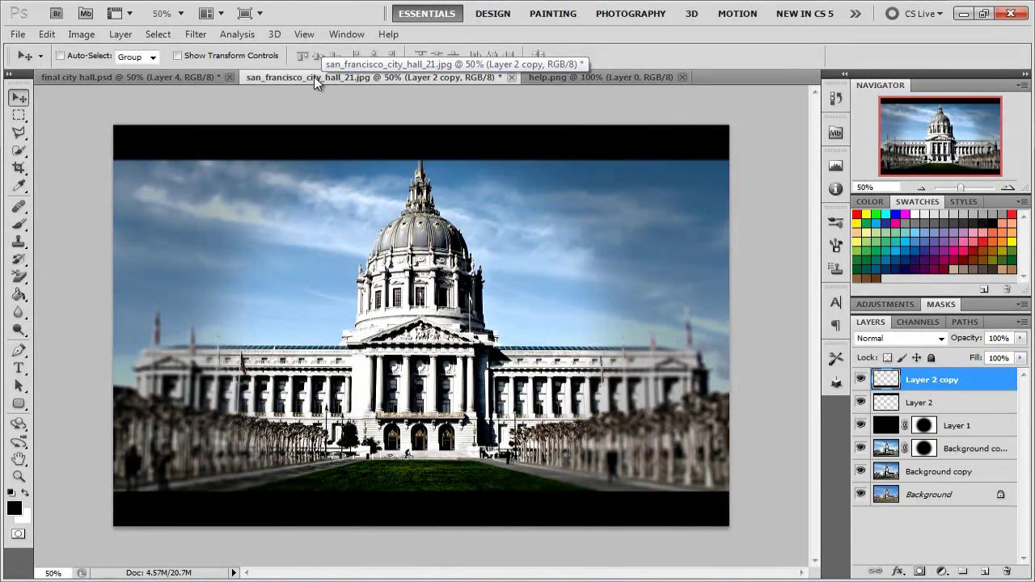